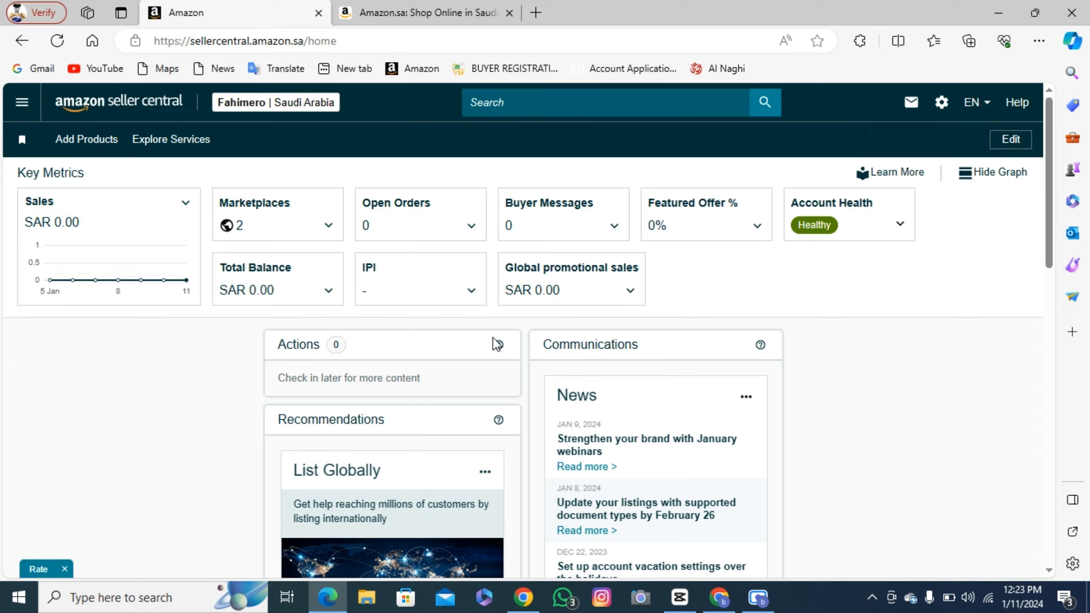
# Open the Add Products page and start creating a listing for a product not sold on Amazon
pyautogui.scroll(-2, 493, 343)
pyautogui.scroll(2, 493, 338)
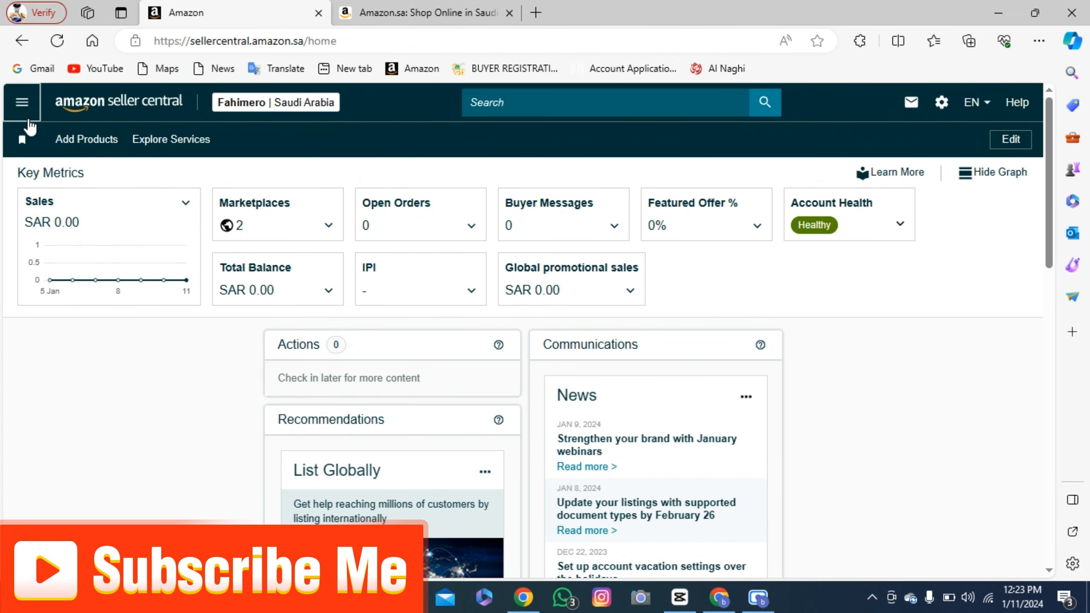
pyautogui.click(22, 104)
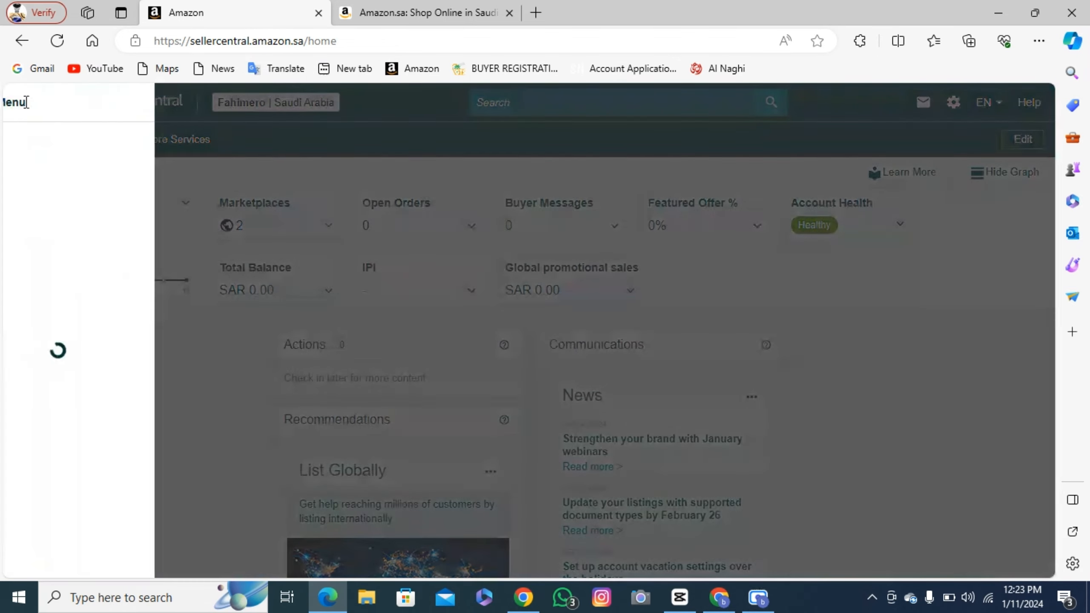
pyautogui.moveTo(49, 161)
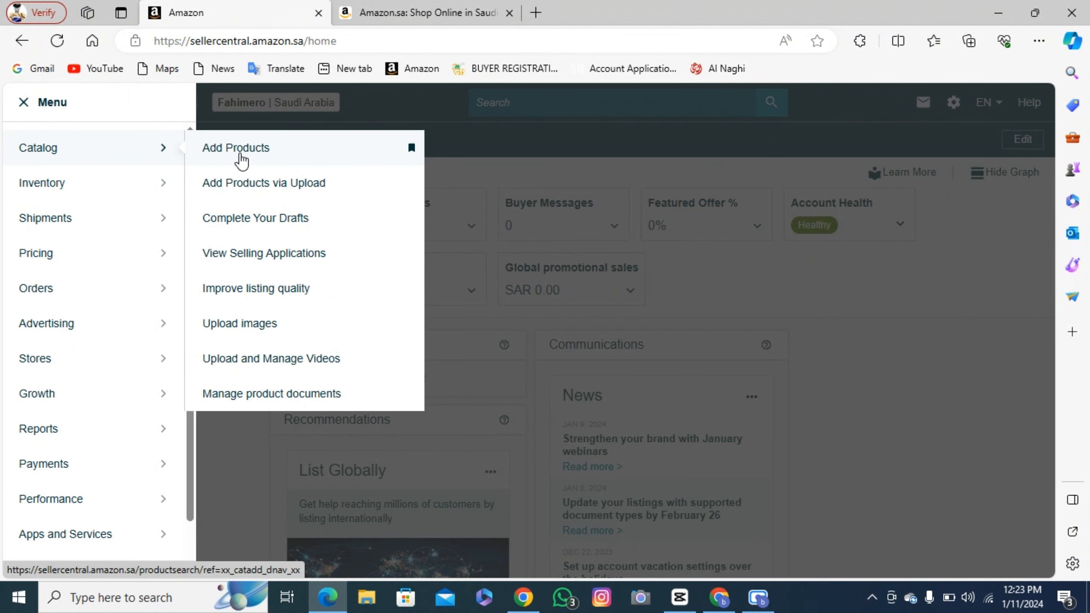
pyautogui.click(241, 150)
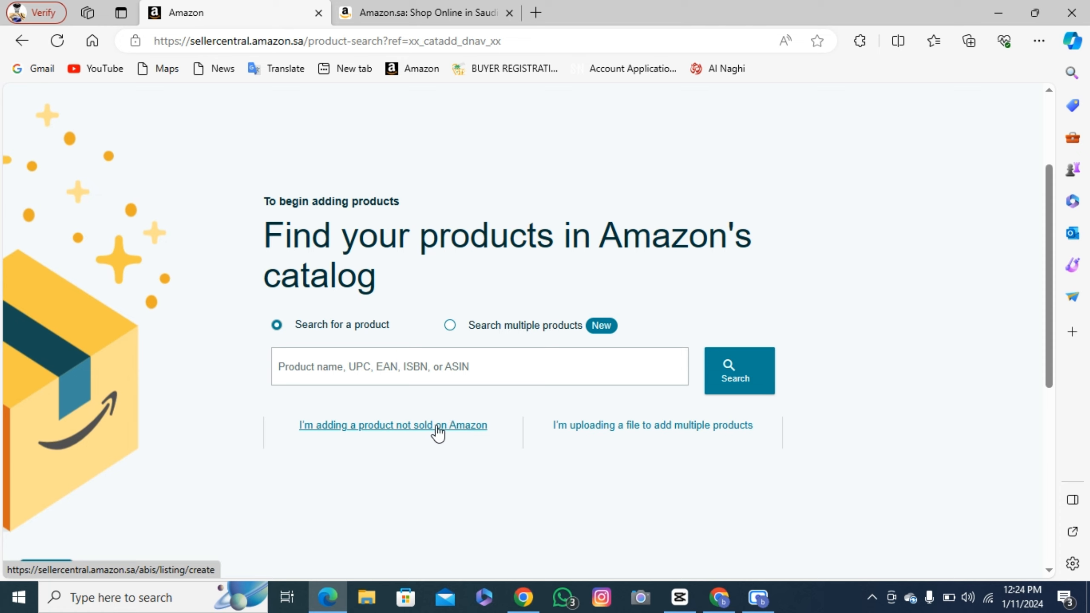
pyautogui.click(474, 368)
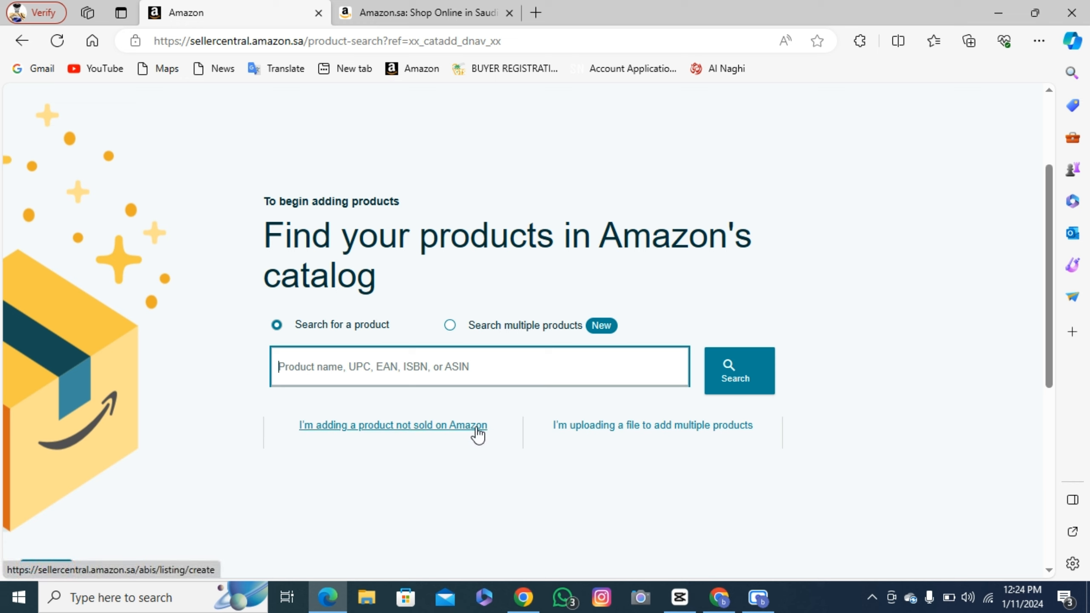
pyautogui.click(450, 429)
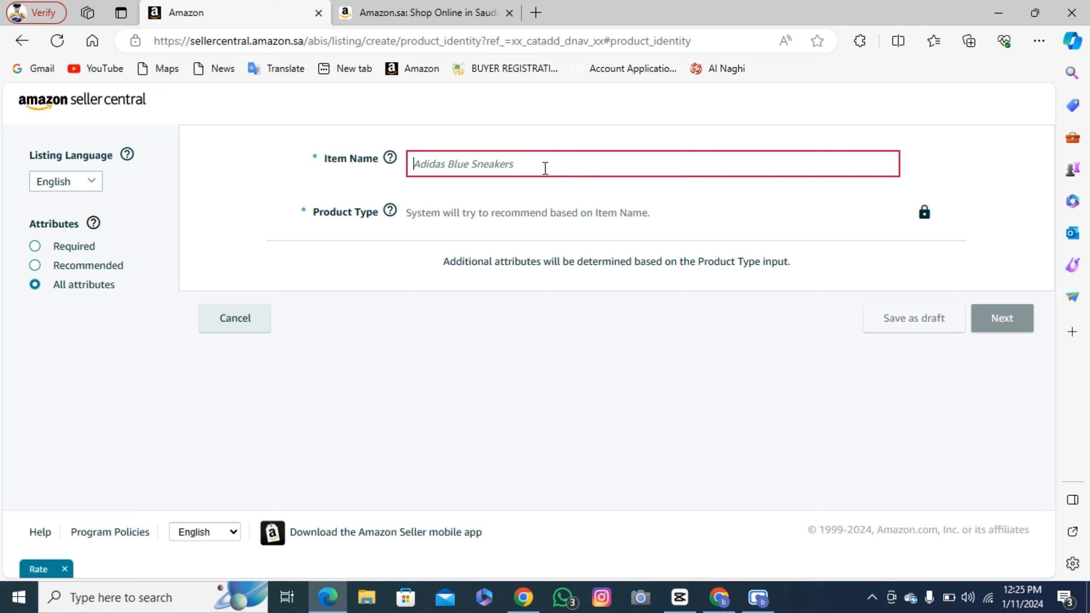
# Enter "toiletry bag" as the item name and look up search suggestions for "toiletry bag" on Amazon.sa
pyautogui.write('toiletry bag')
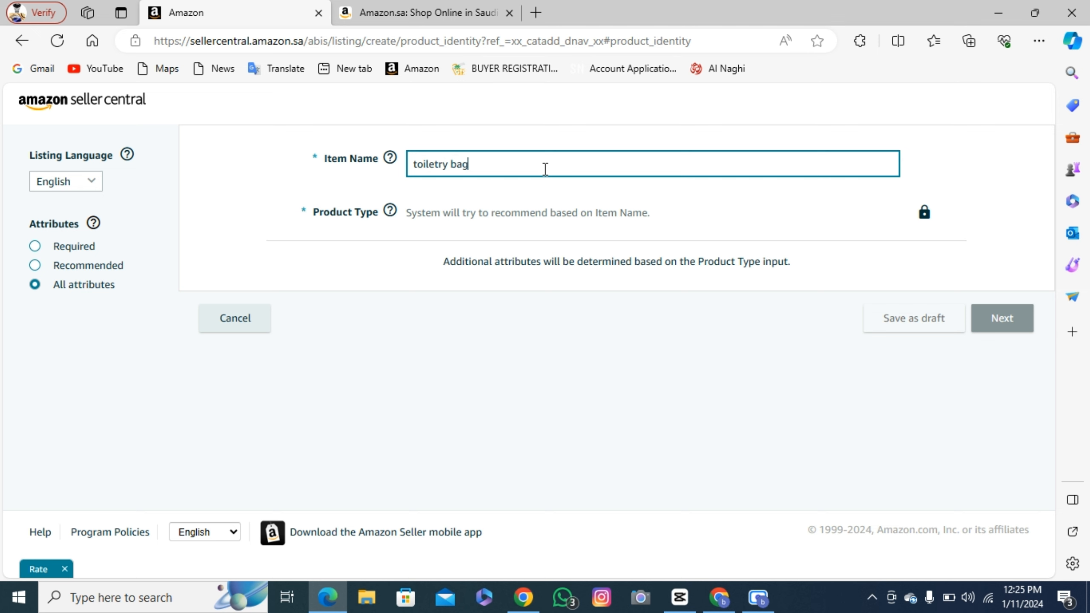
pyautogui.click(441, 13)
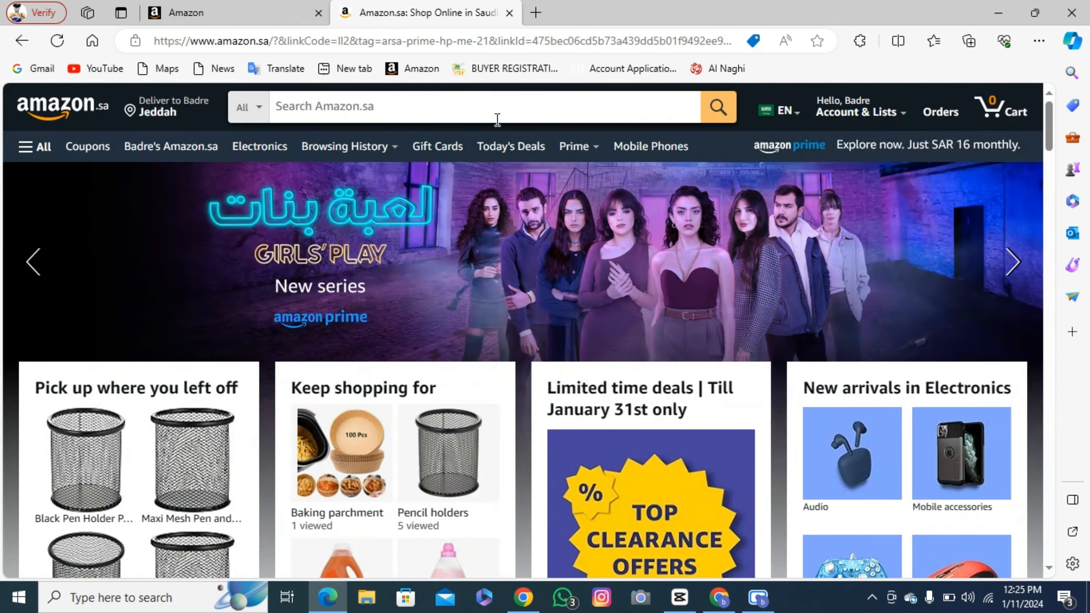
pyautogui.click(505, 107)
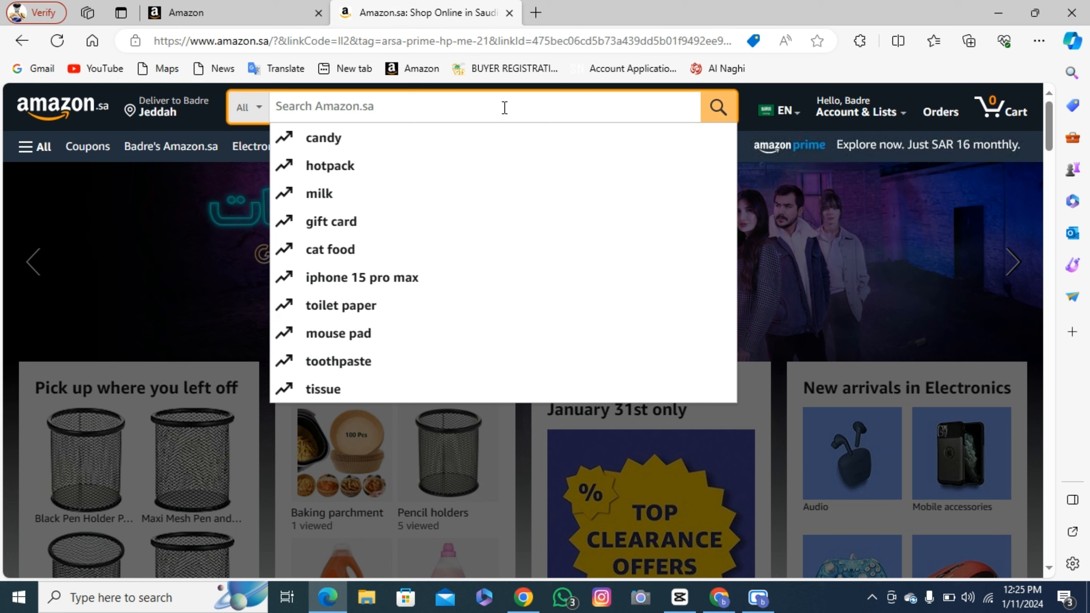
pyautogui.write('toiletry bag')
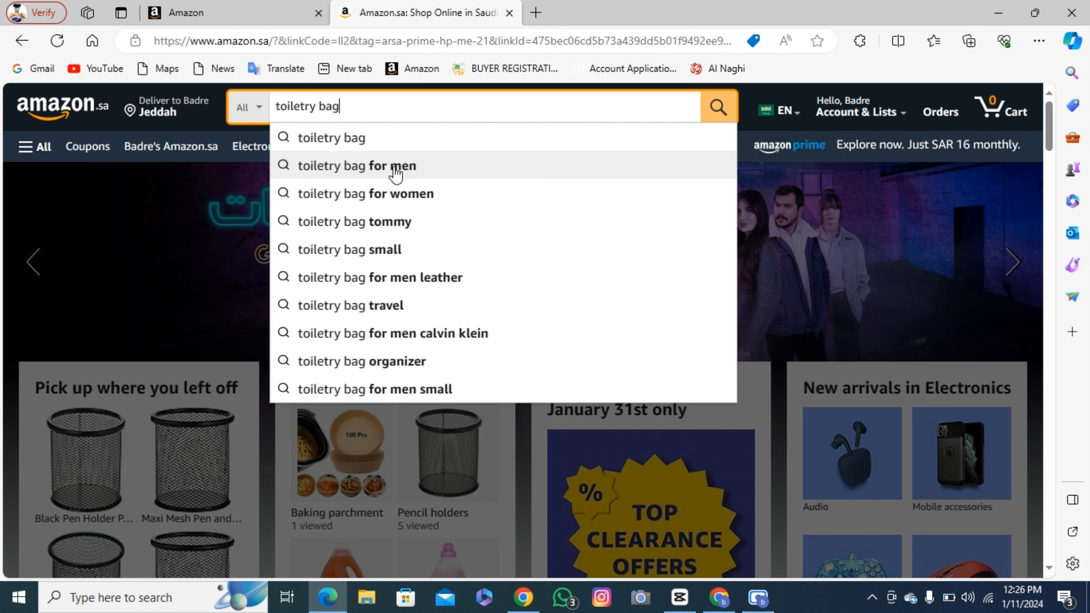
# Extend the listing's item name to "toiletry bag toiletry bag for man | toiletry bag for men leather , toiletry bag for women"
pyautogui.click(258, 17)
pyautogui.click(497, 164)
pyautogui.write('toiletry bag for men')
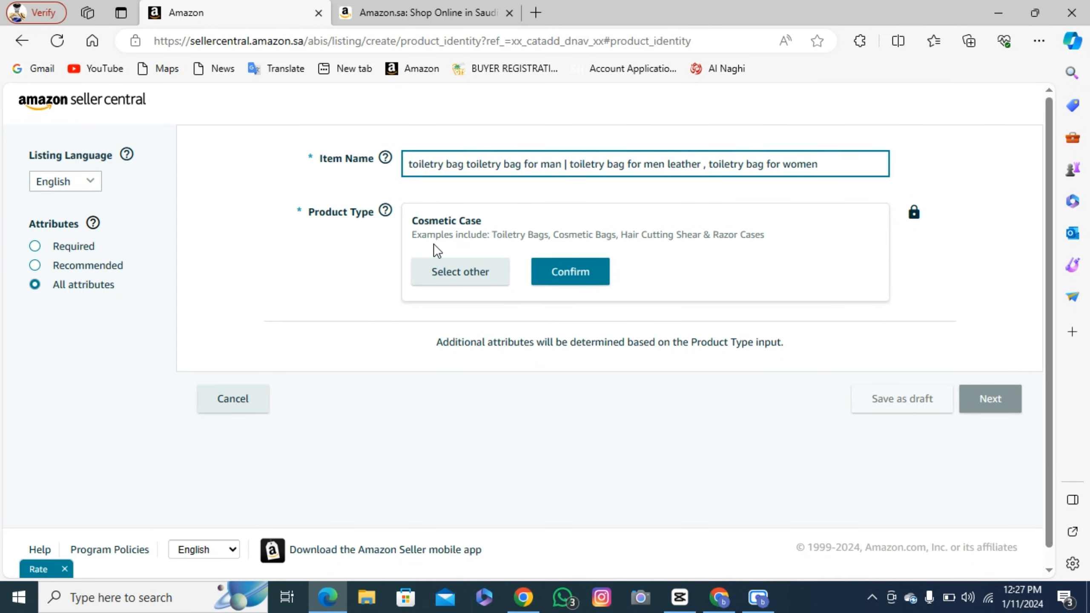
# Search the product categories for "toiletry bag" and select Cosmetic Case under Beauty > Tools & Accessories > Bags & Cases > Toiletry Bags
pyautogui.moveTo(415, 237); pyautogui.dragTo(530, 230)
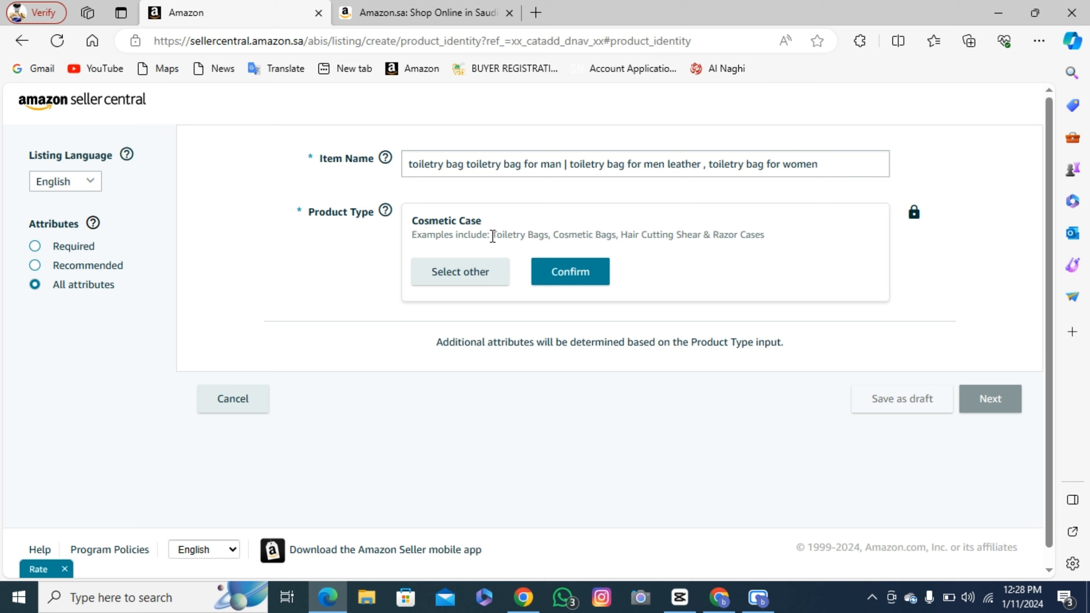
pyautogui.moveTo(491, 236); pyautogui.dragTo(774, 237)
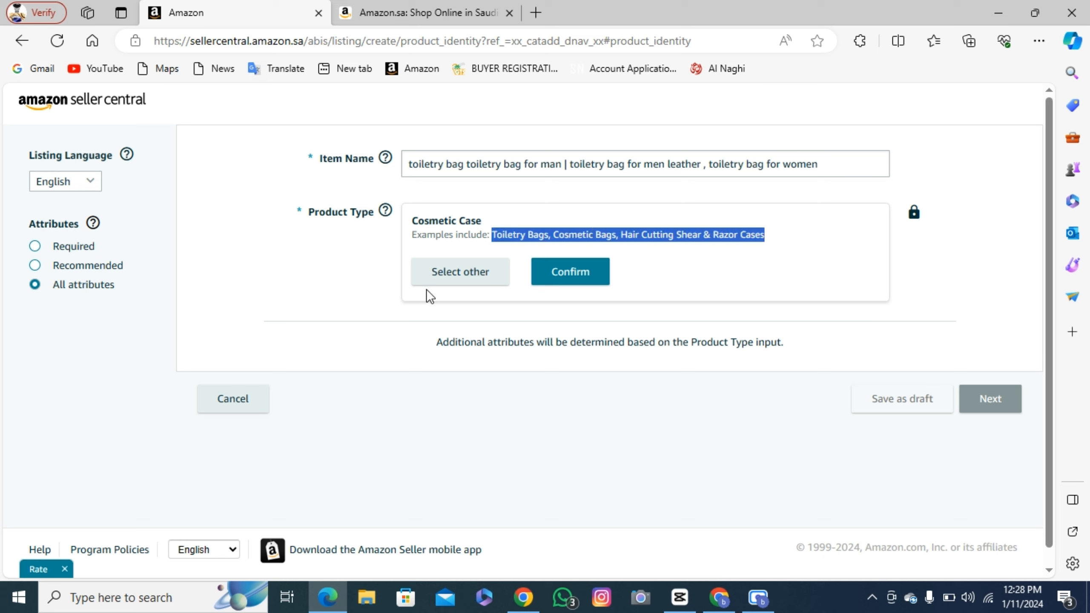
pyautogui.click(455, 274)
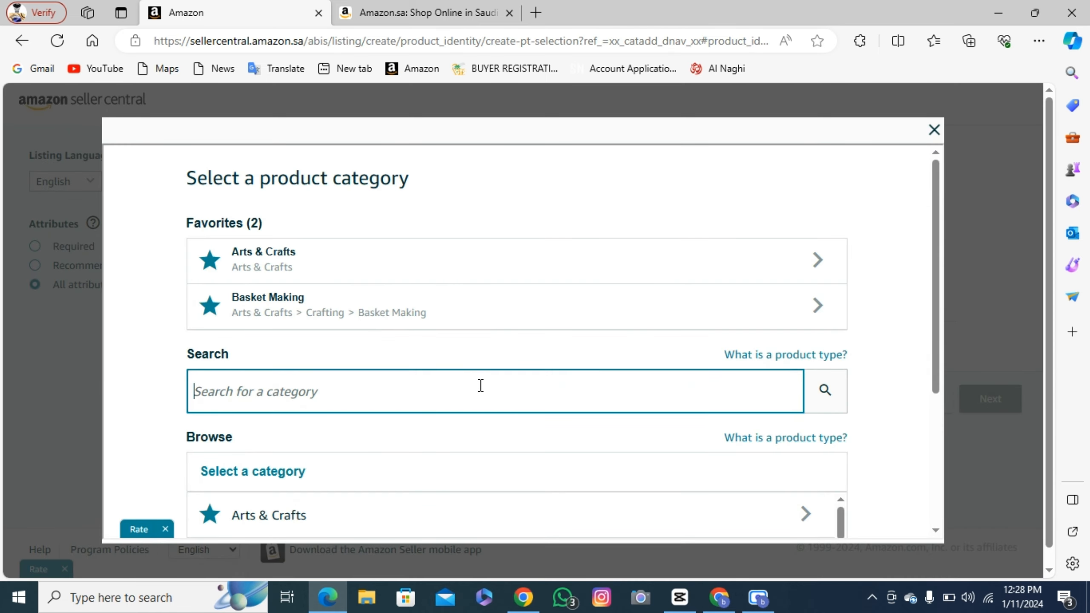
pyautogui.write('toiletry bag')
pyautogui.press('Return')
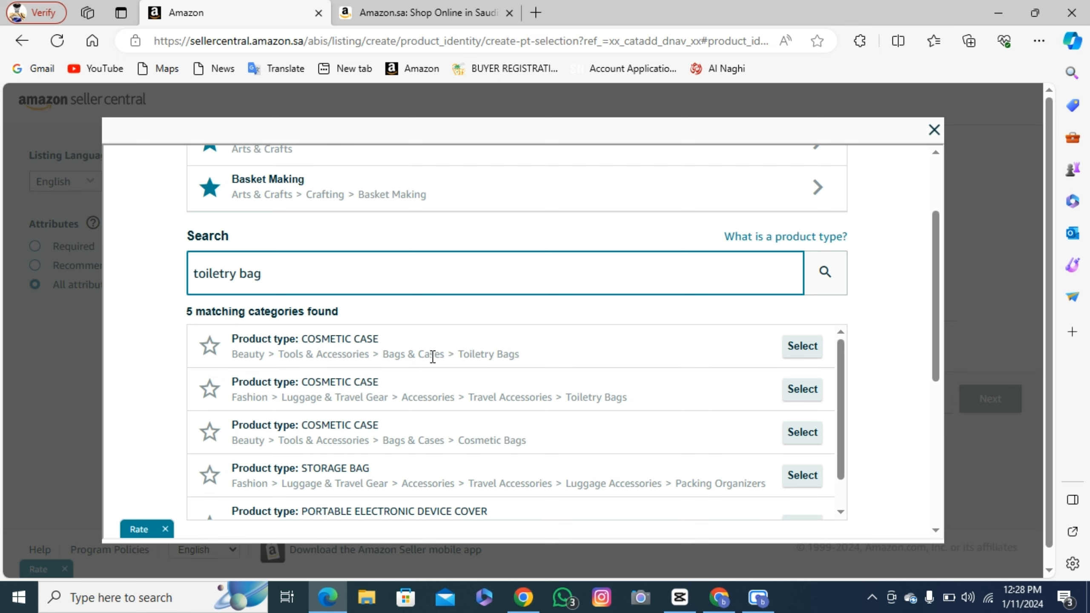
pyautogui.click(802, 346)
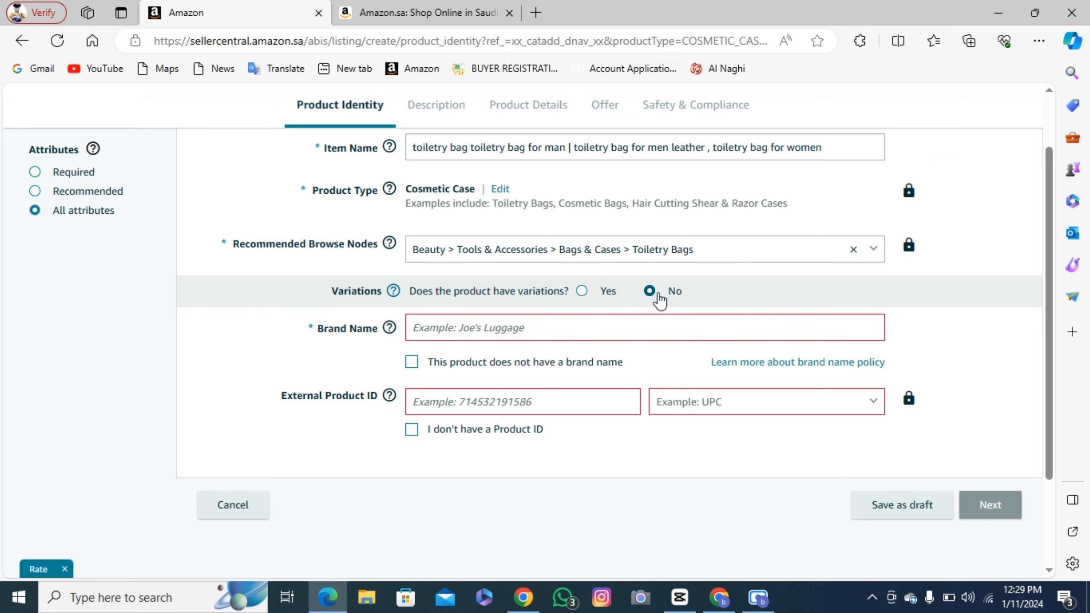
pyautogui.click(488, 321)
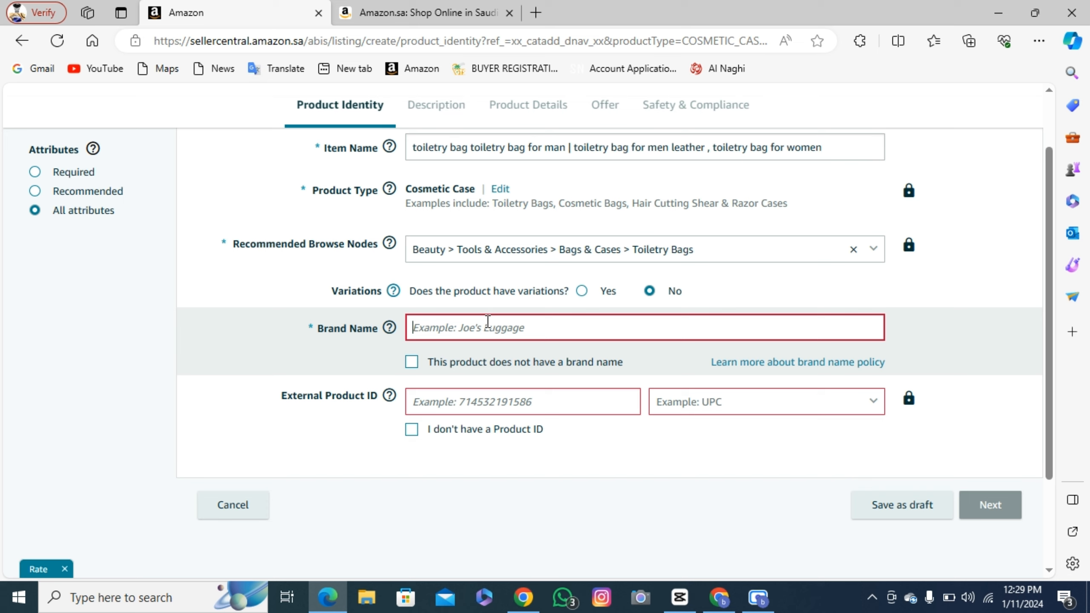
pyautogui.write('mustafa')
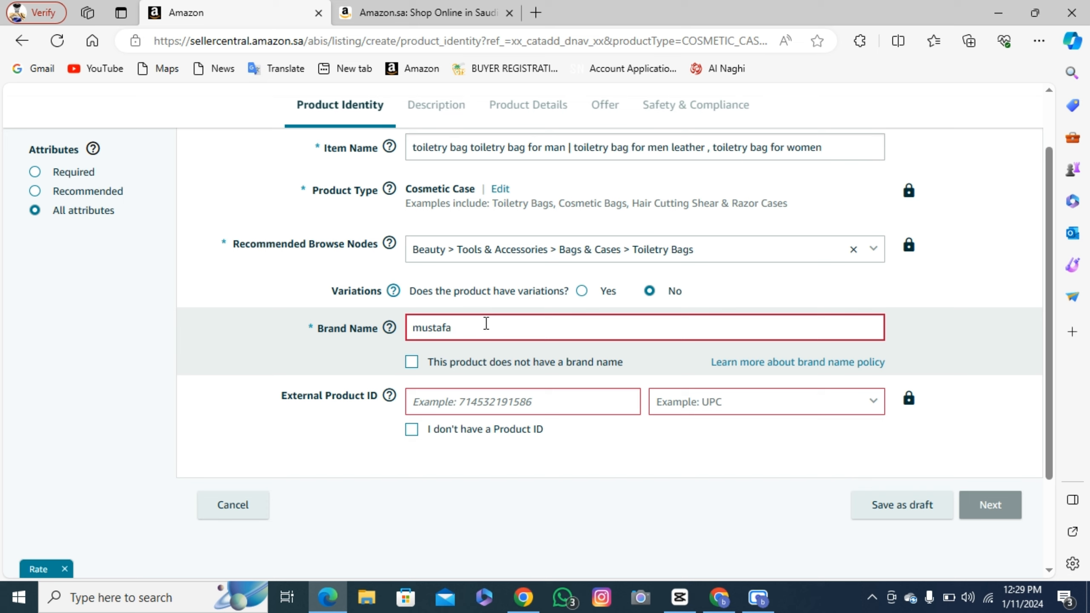
pyautogui.press('BackSpace')
pyautogui.press('BackSpace')
pyautogui.press('BackSpace')
pyautogui.press('BackSpace')
pyautogui.press('BackSpace')
pyautogui.press('BackSpace')
pyautogui.press('BackSpace')
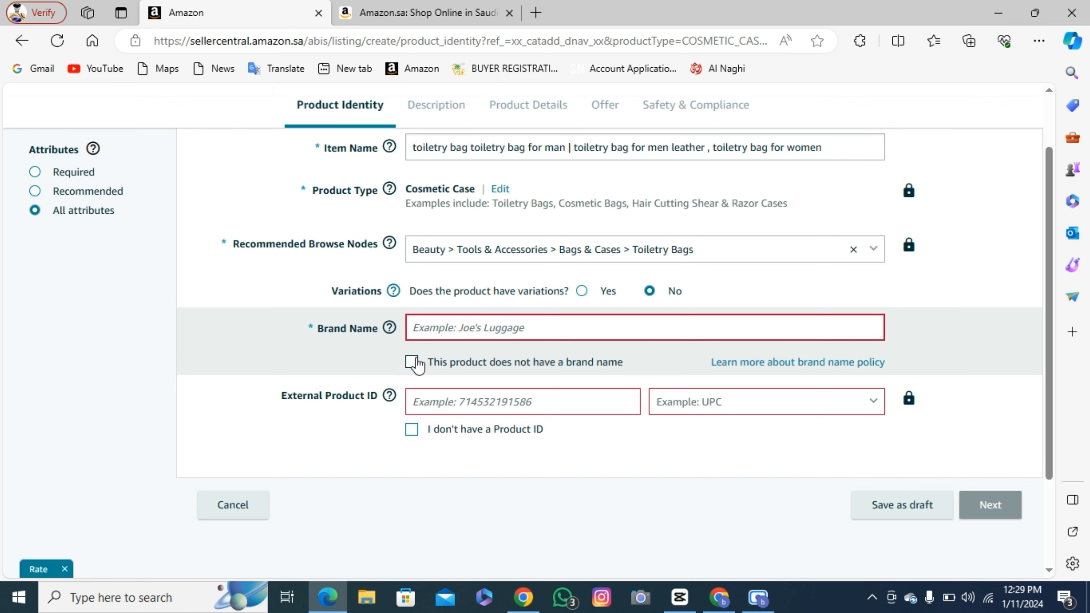
# Mark the product as having no brand name and no Product ID, and continue to the listing's description section
pyautogui.click(411, 362)
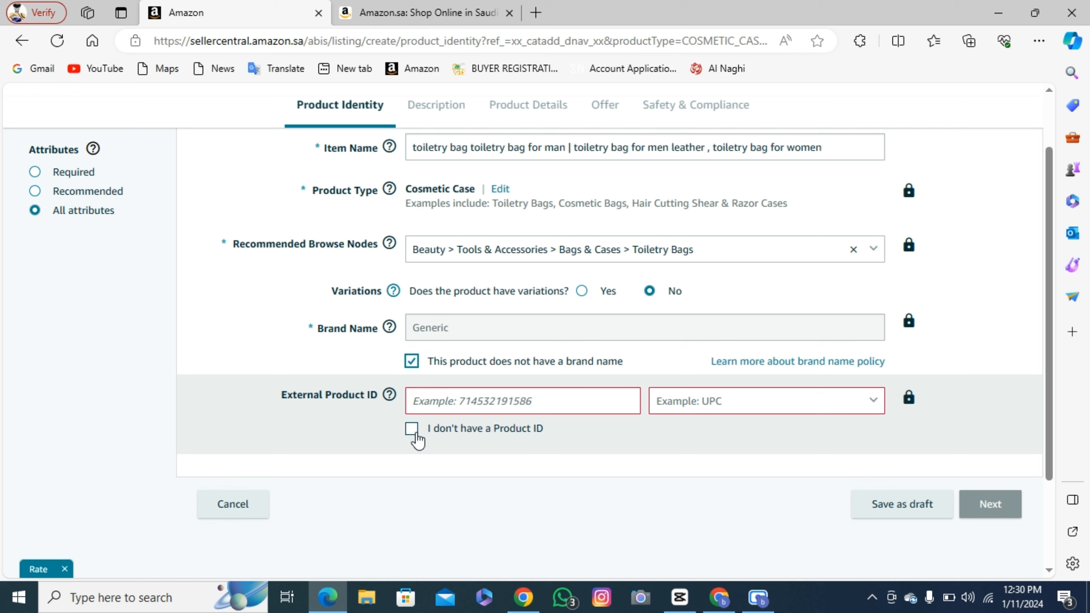
pyautogui.click(414, 431)
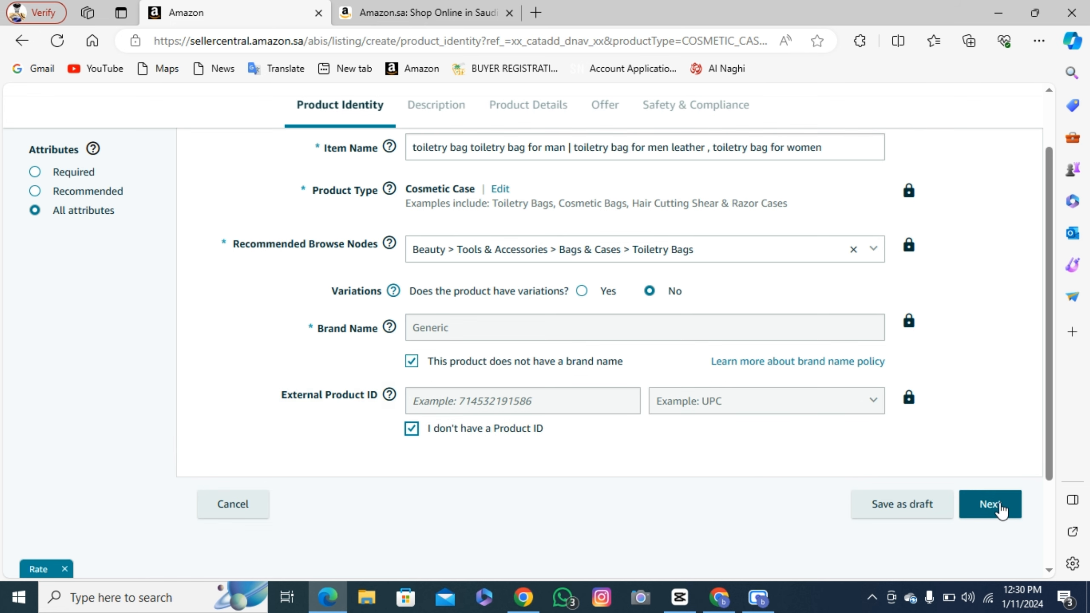
pyautogui.click(999, 507)
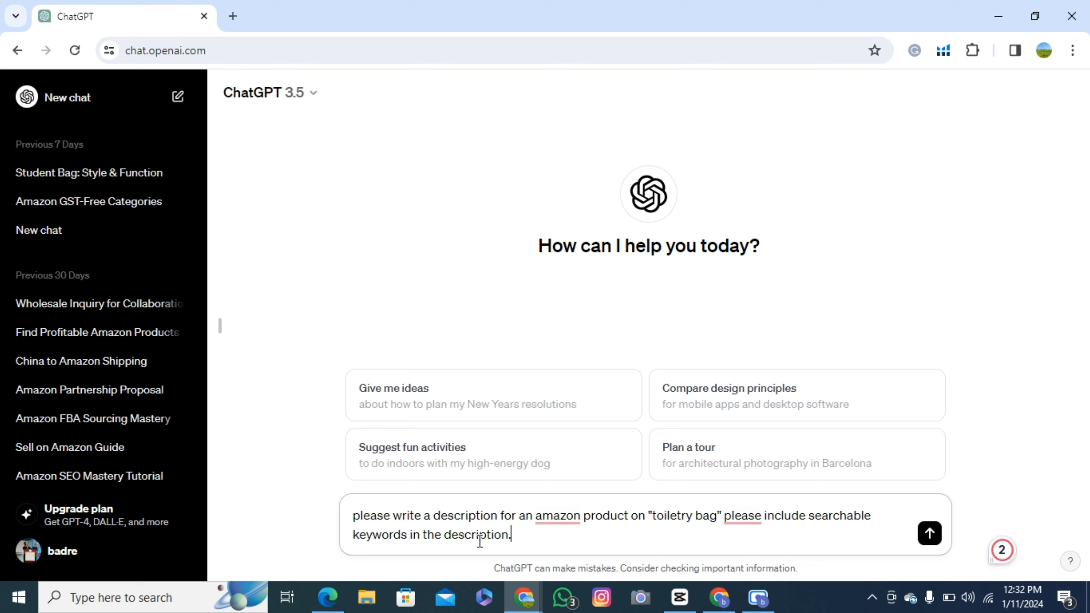
# Have ChatGPT write the toiletry bag description with searchable keywords and paste it as the listing's product description
pyautogui.click(928, 533)
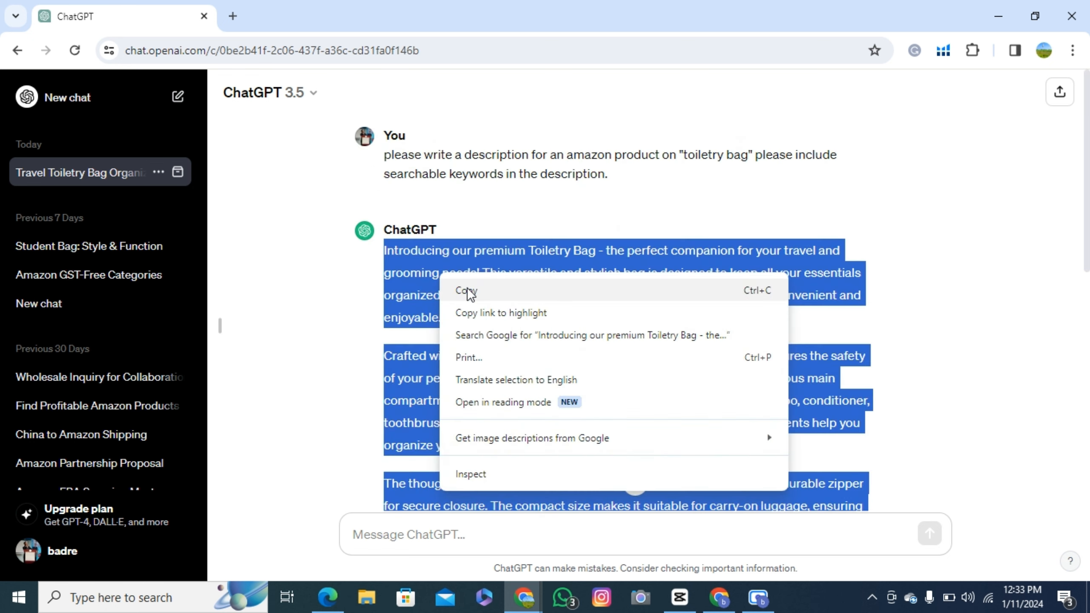
pyautogui.click(462, 290)
pyautogui.click(328, 596)
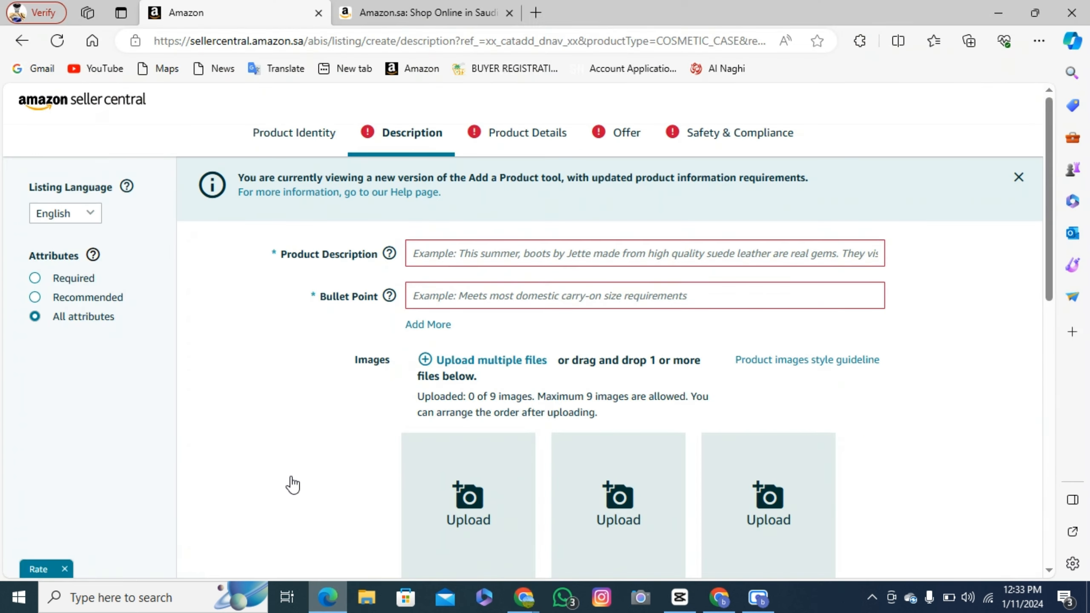
pyautogui.rightClick(533, 257)
pyautogui.click(590, 394)
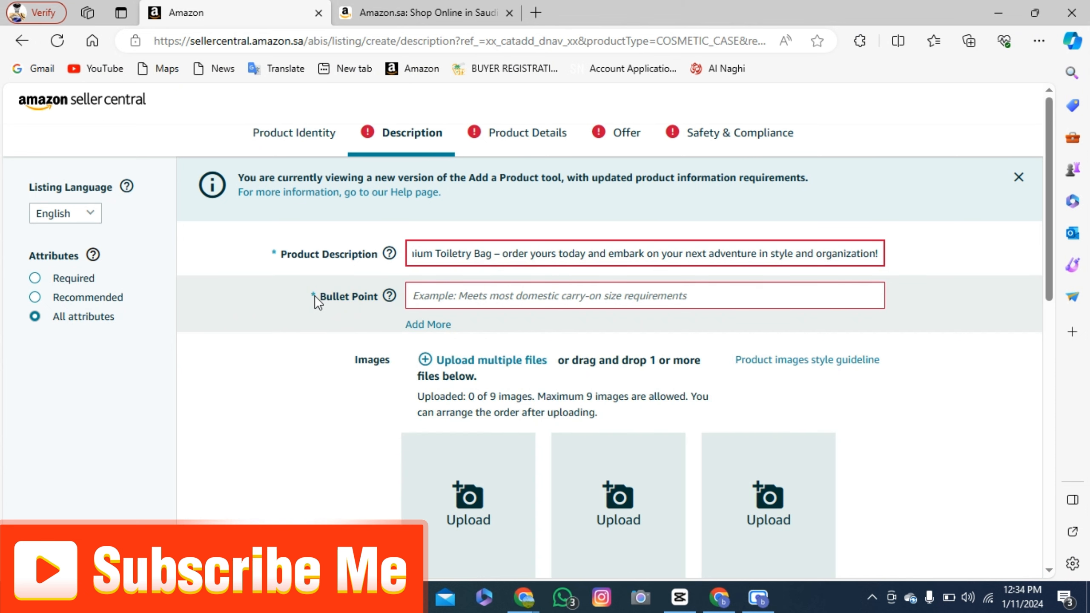
# Check Amazon.sa for reference, and ask ChatGPT to "please also write bullet points" for the toiletry bag
pyautogui.click(479, 296)
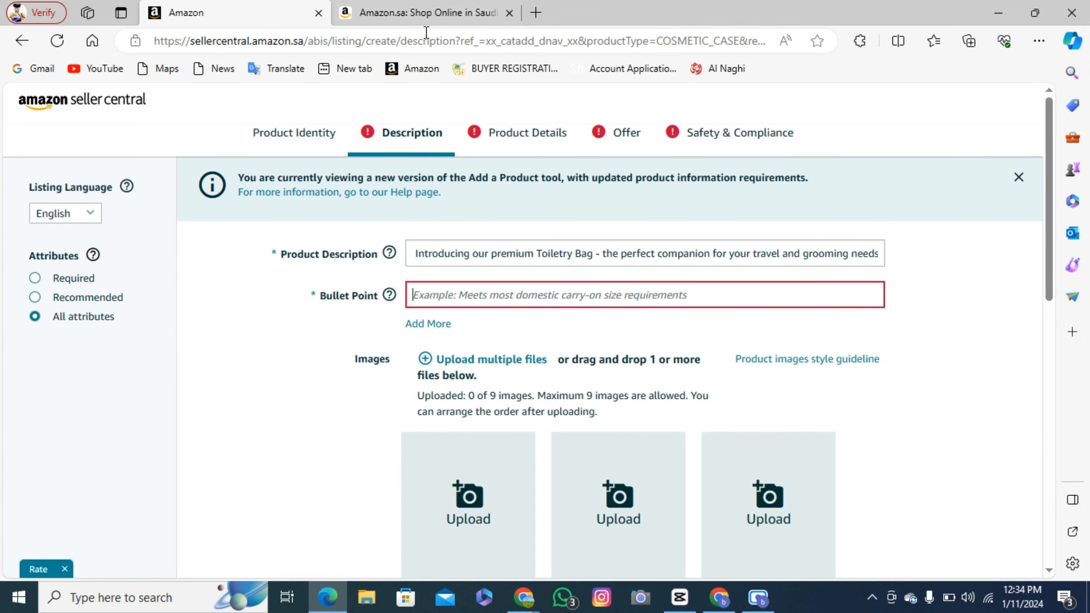
pyautogui.click(434, 12)
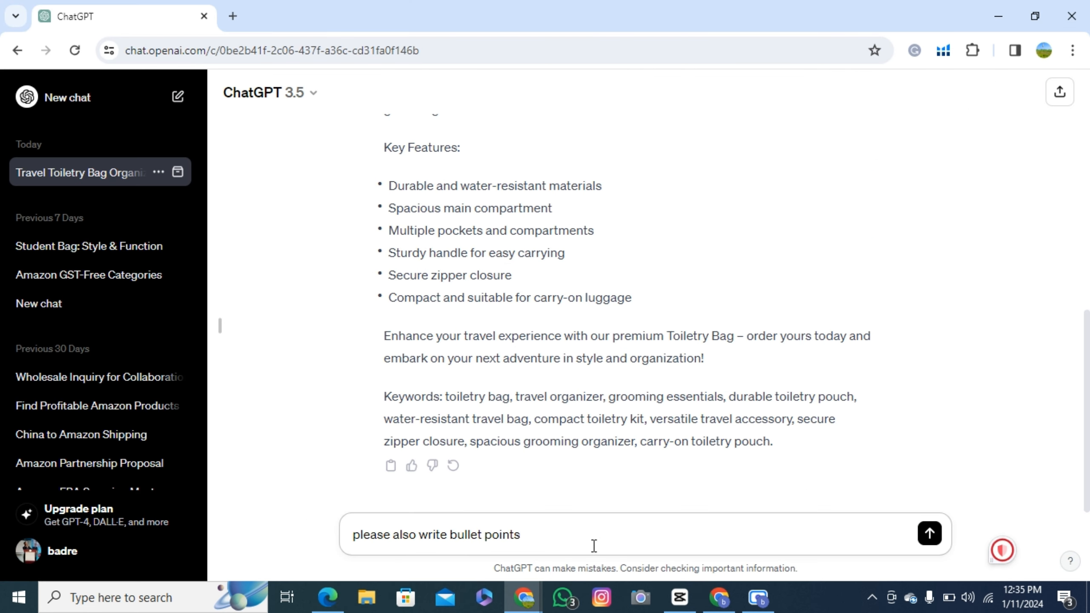
pyautogui.press('Return')
pyautogui.scroll(-5, 505, 210)
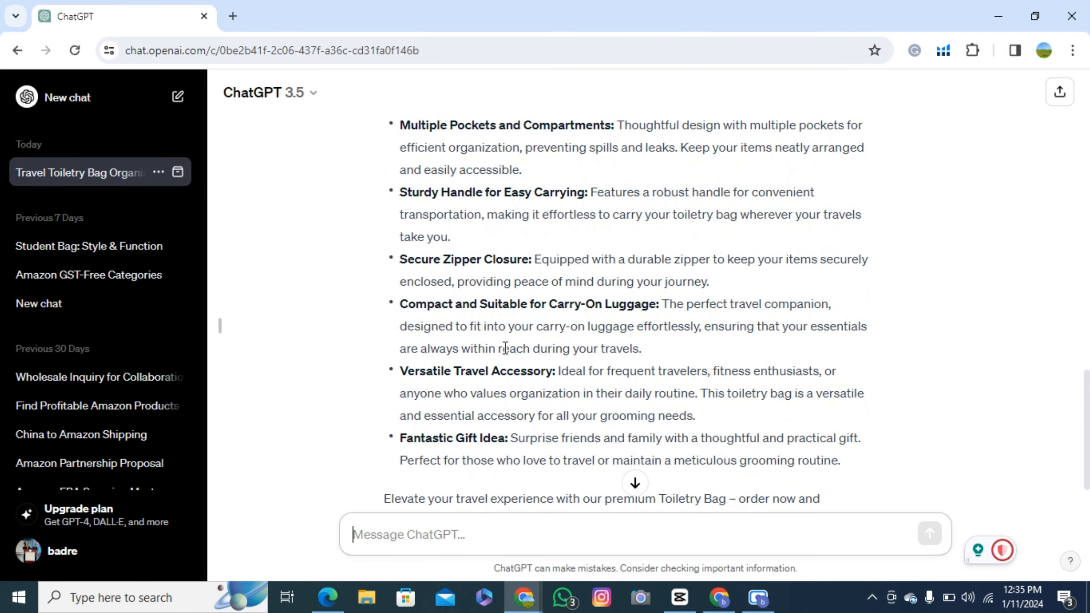
pyautogui.scroll(7, 505, 348)
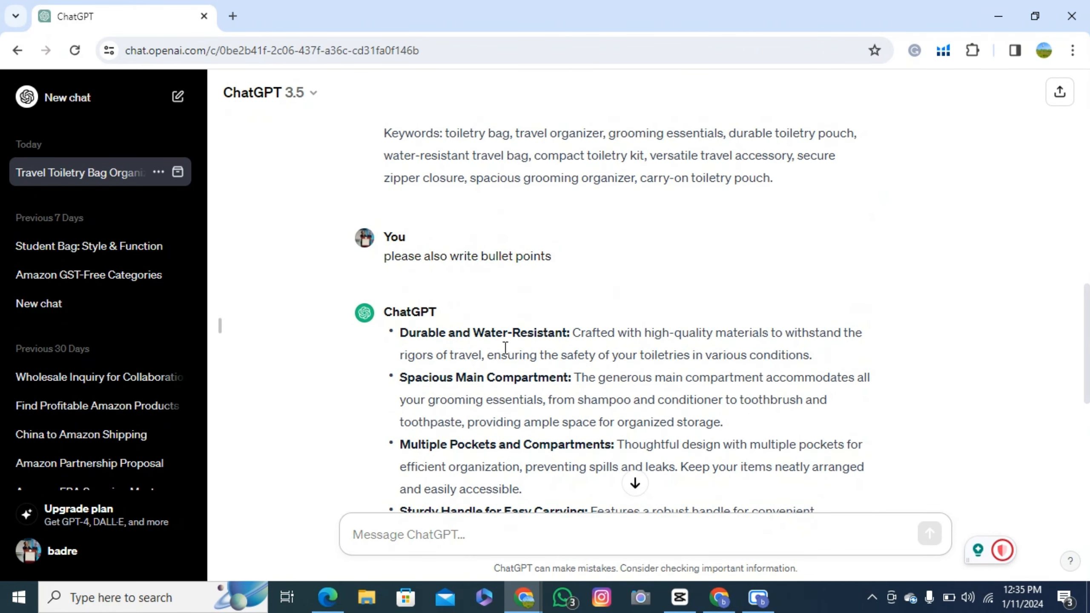
# Switch back to Seller Central and paste the "Durable and Water-Resistant" text as the listing's bullet point
pyautogui.hotkey('alt', 'Tab')
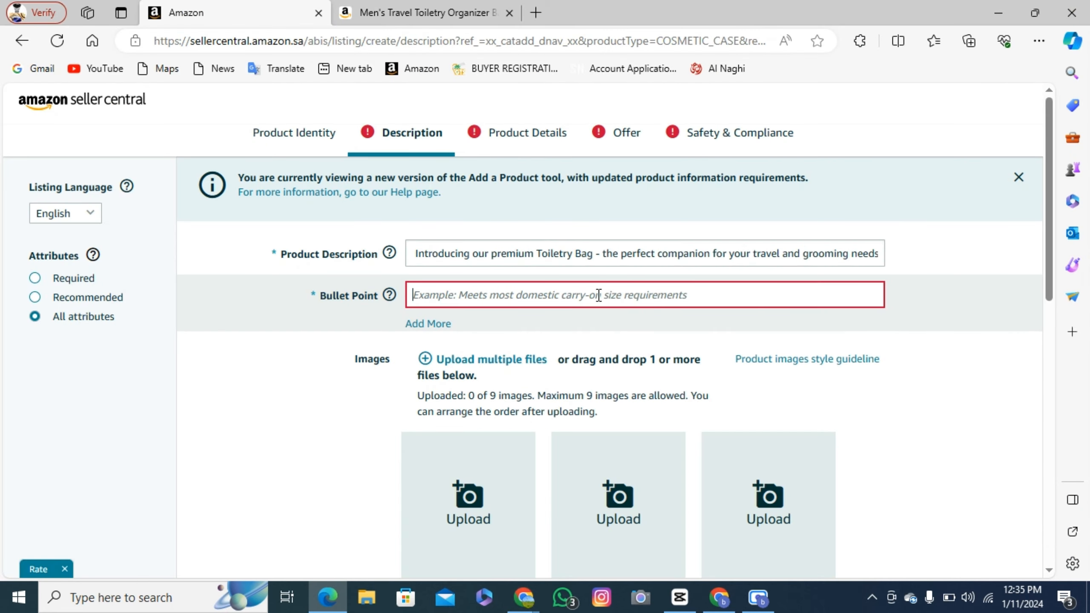
pyautogui.rightClick(624, 297)
pyautogui.click(644, 396)
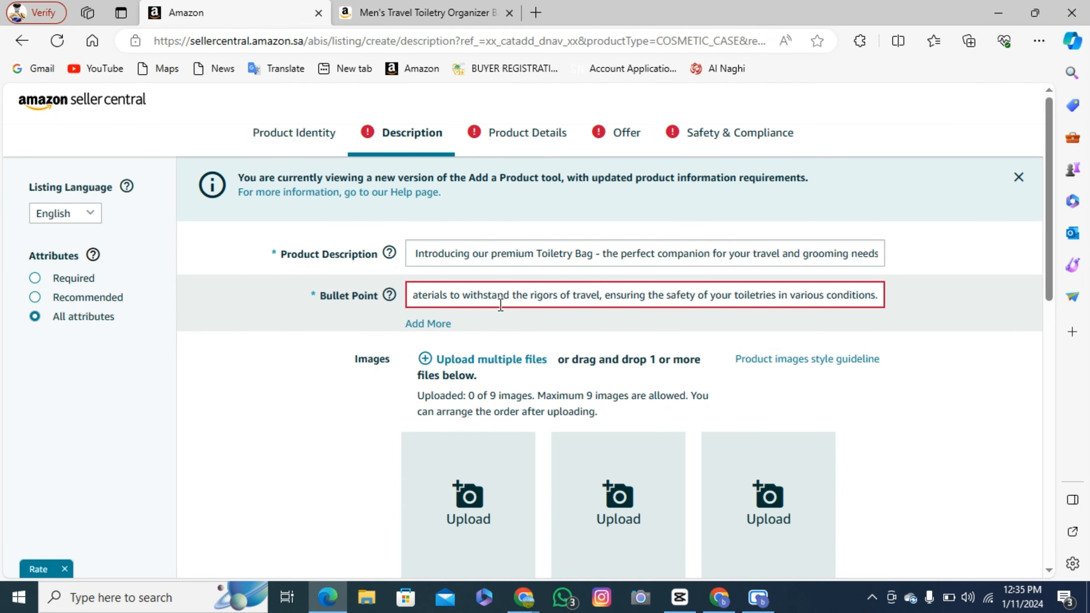
pyautogui.click(433, 326)
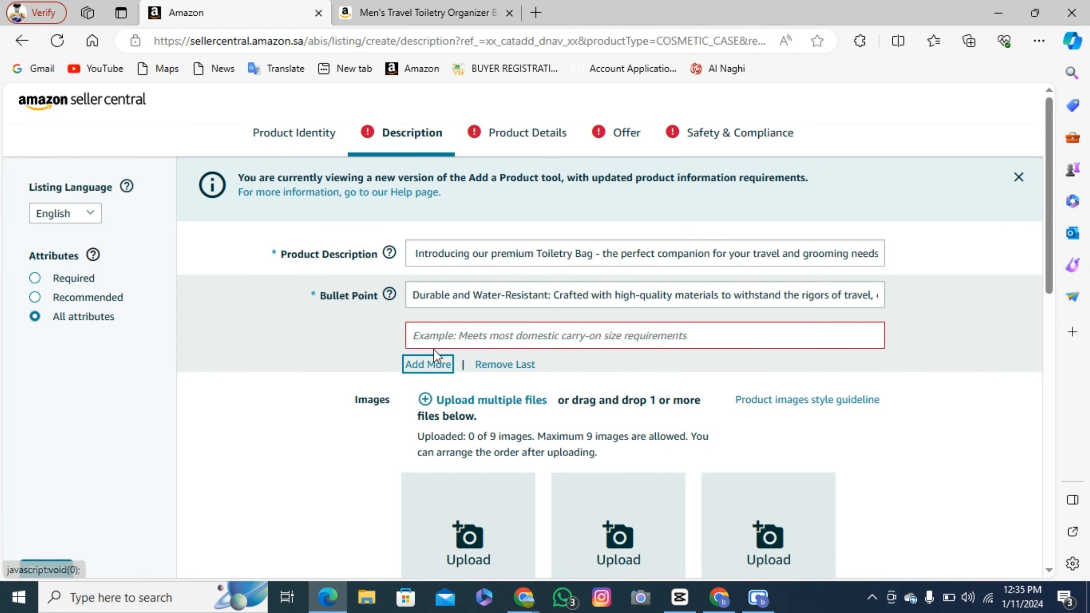
pyautogui.click(435, 362)
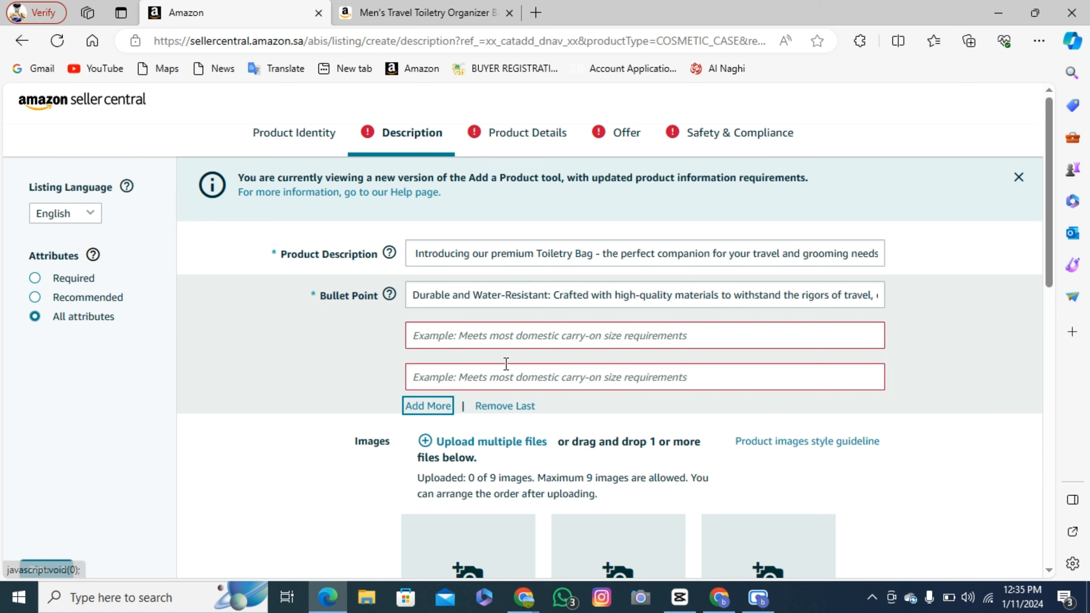
pyautogui.doubleClick(511, 409)
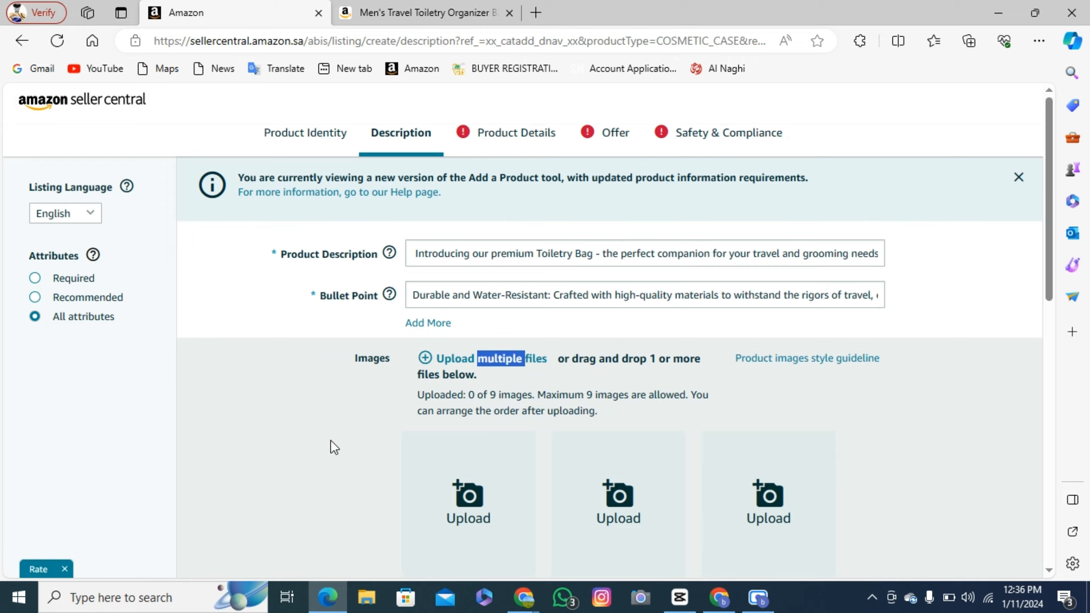
# Place the uploaded blue bag cutout on the blank 2000 × 2000 px design in Canva and open its sharing options
pyautogui.scroll(-4, 332, 447)
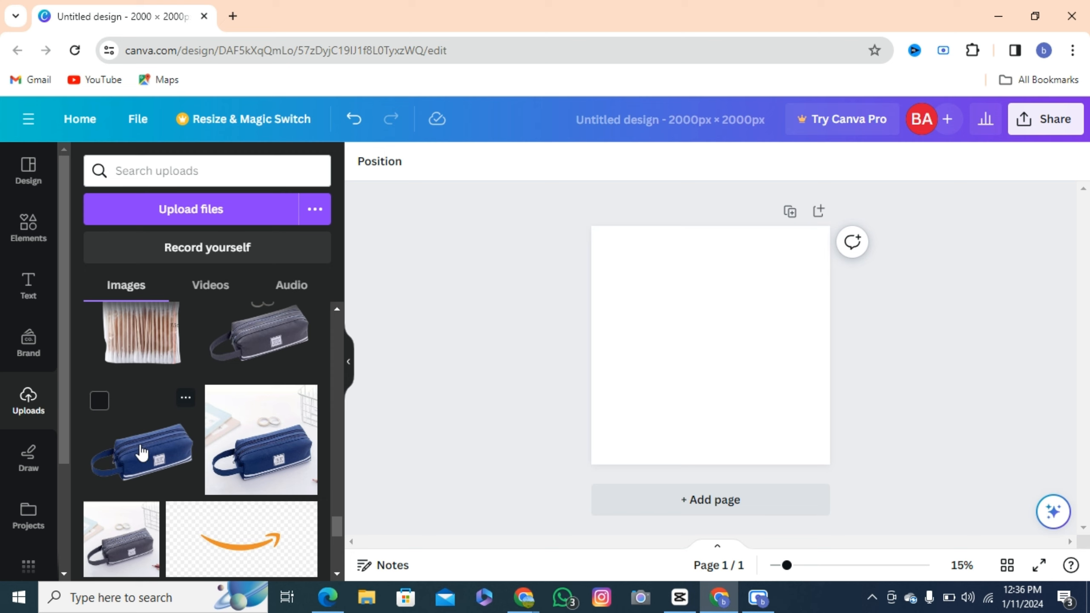
pyautogui.click(142, 453)
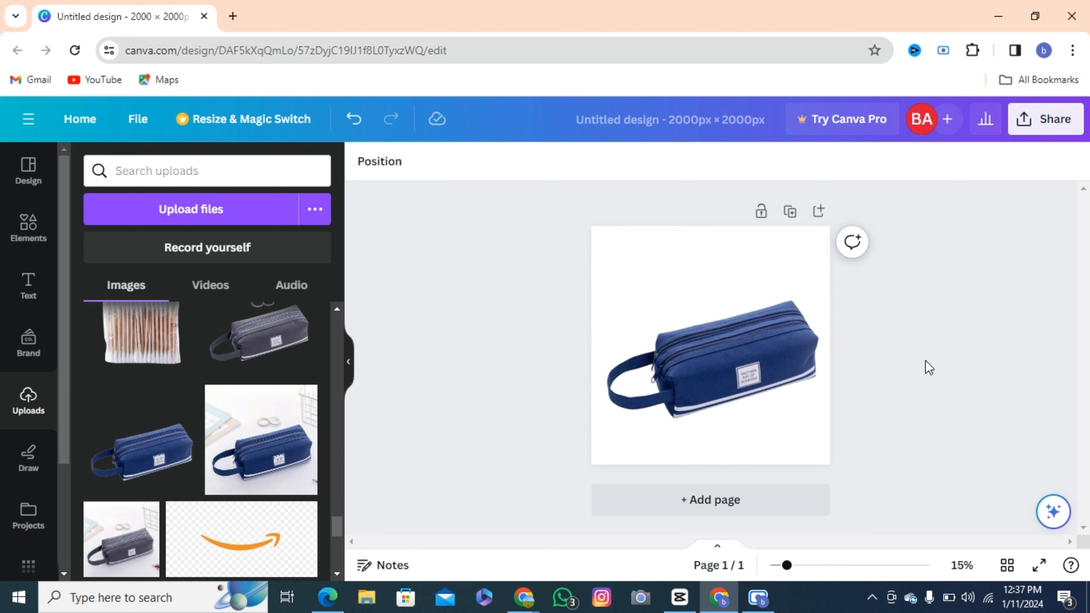
pyautogui.click(1064, 118)
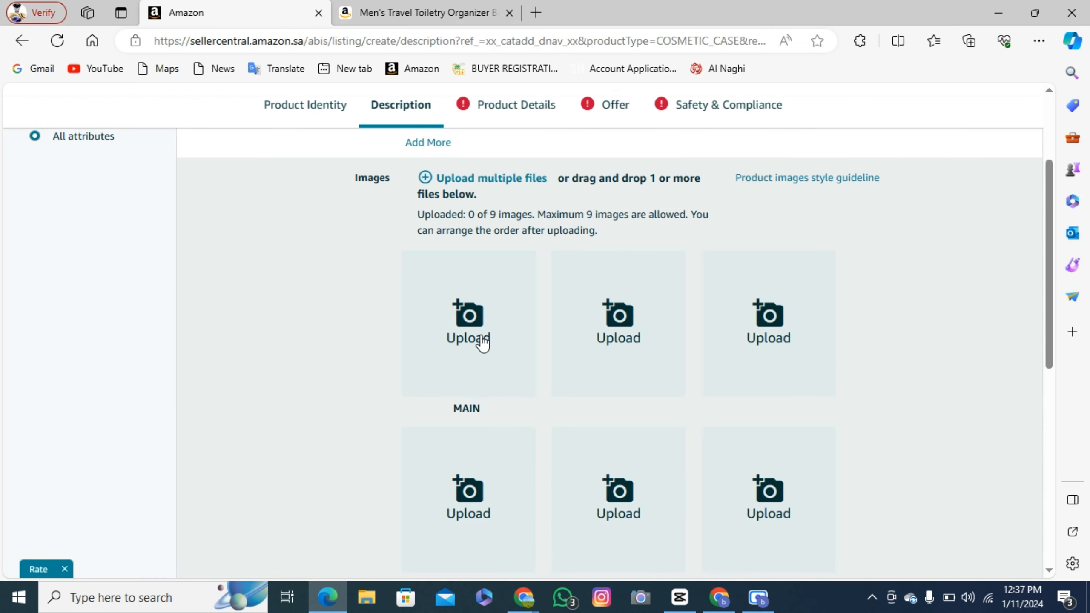
# Upload the blue bag picture as the listing's main image in Seller Central and proceed to the product details
pyautogui.click(481, 334)
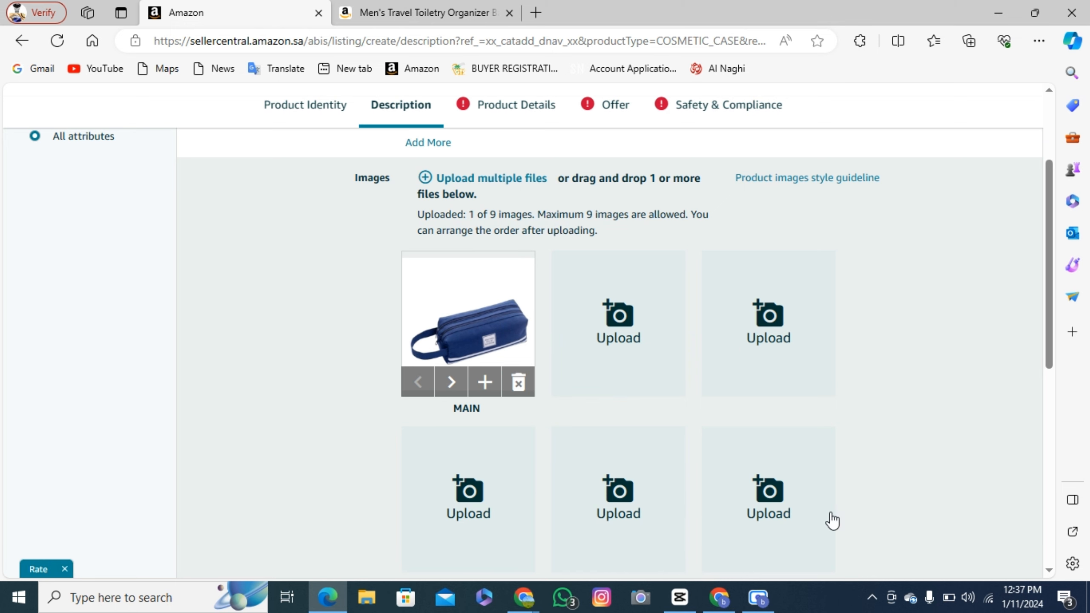
pyautogui.scroll(-1, 681, 468)
pyautogui.scroll(-2, 682, 468)
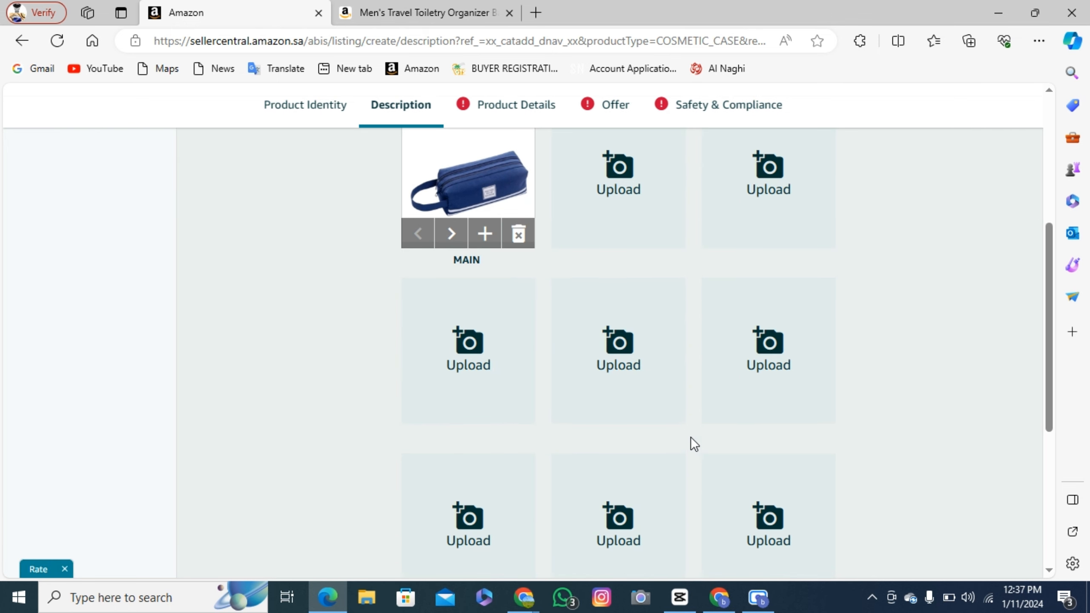
pyautogui.scroll(3, 692, 441)
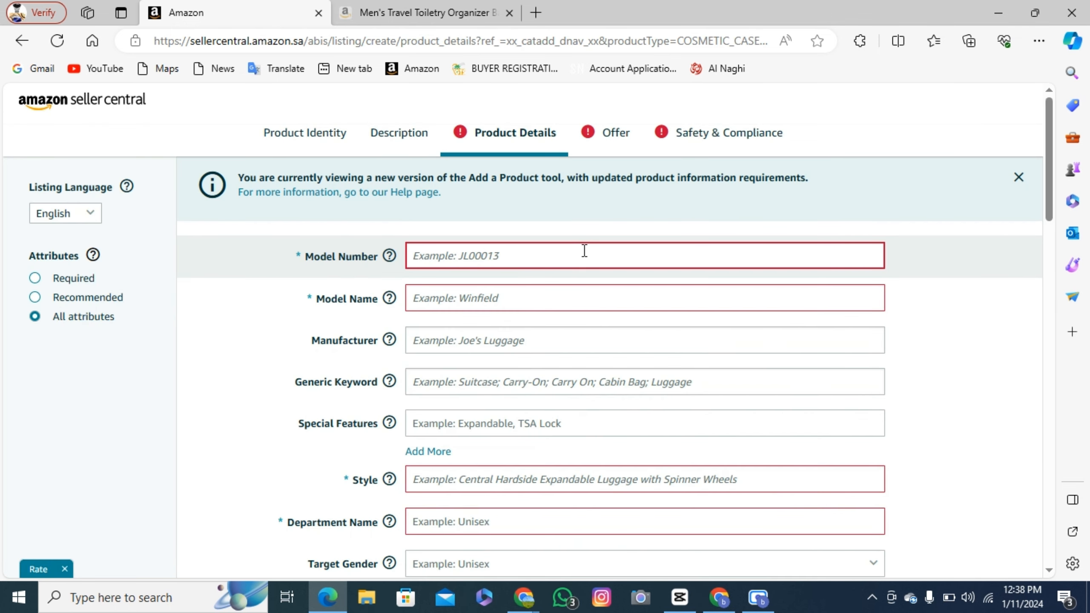